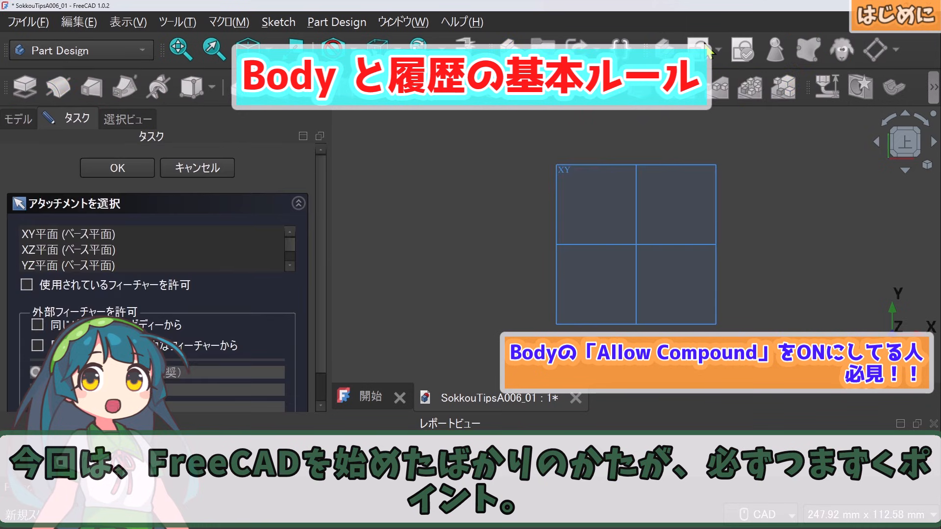
# Create a sketch on the XY plane with separate rectangles of about 20 × 40 mm and 20 × 30 mm on opposite sides of the Y axis
pyautogui.click(111, 171)
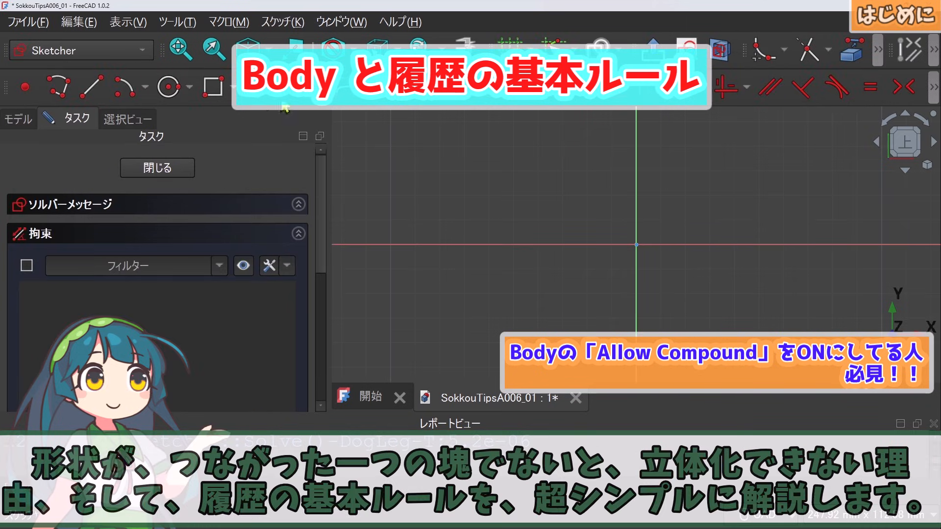
pyautogui.click(213, 87)
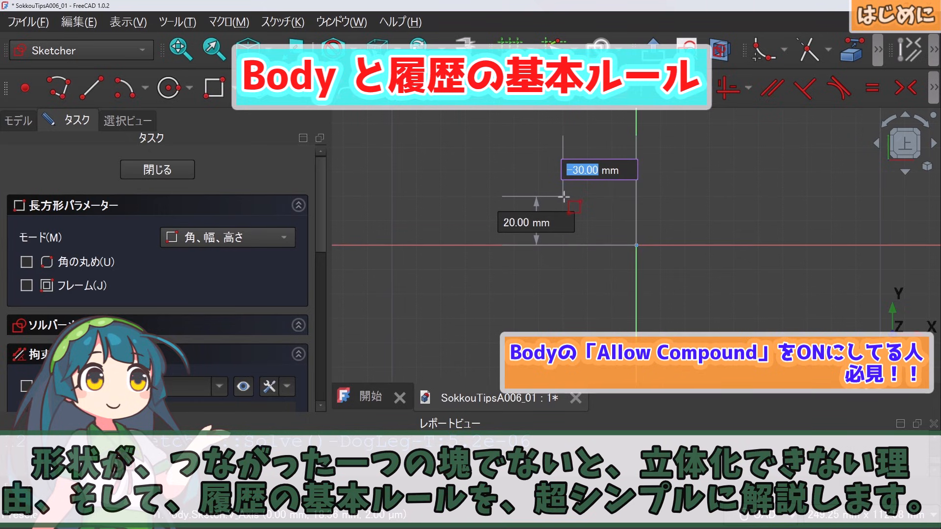
pyautogui.click(563, 196)
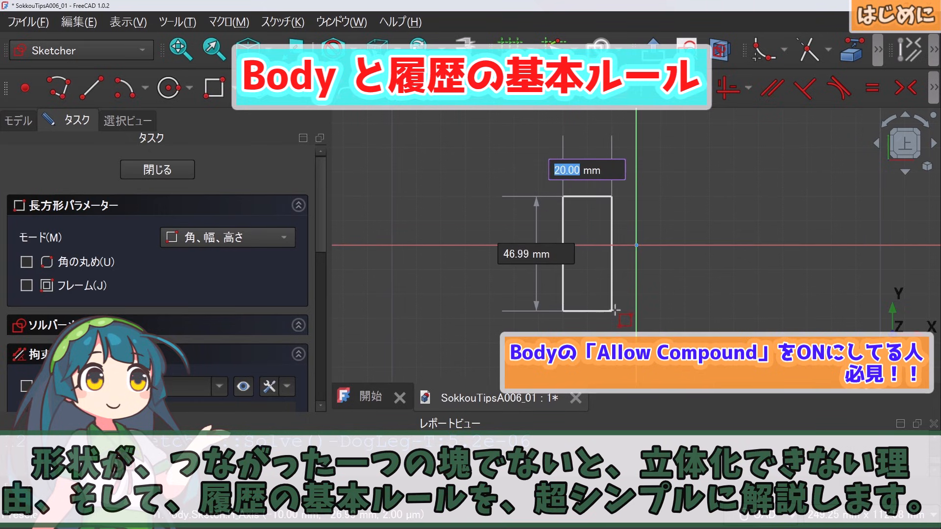
pyautogui.click(612, 294)
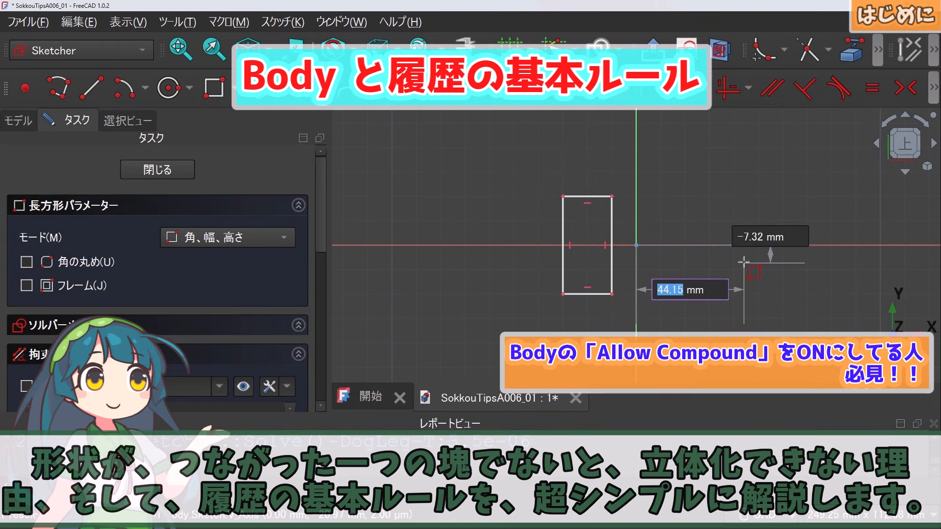
pyautogui.click(710, 221)
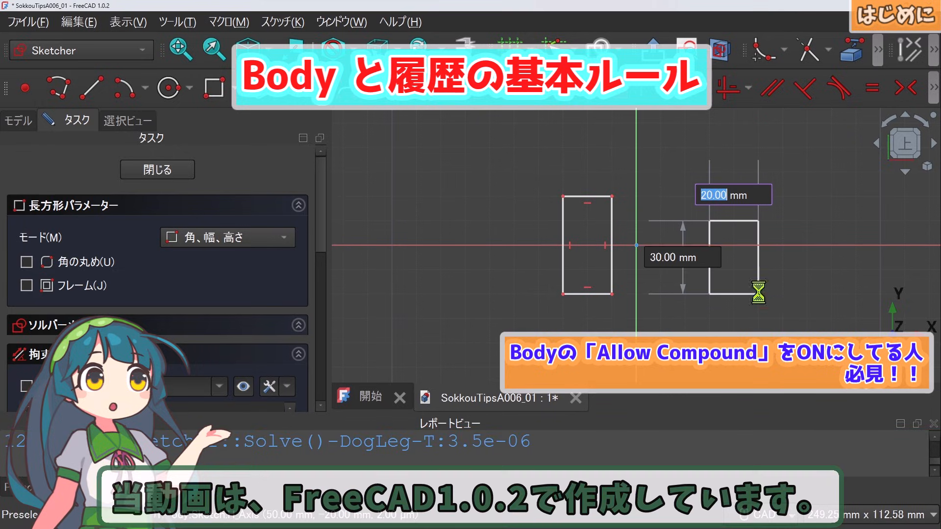
pyautogui.click(758, 294)
pyautogui.rightClick(655, 172)
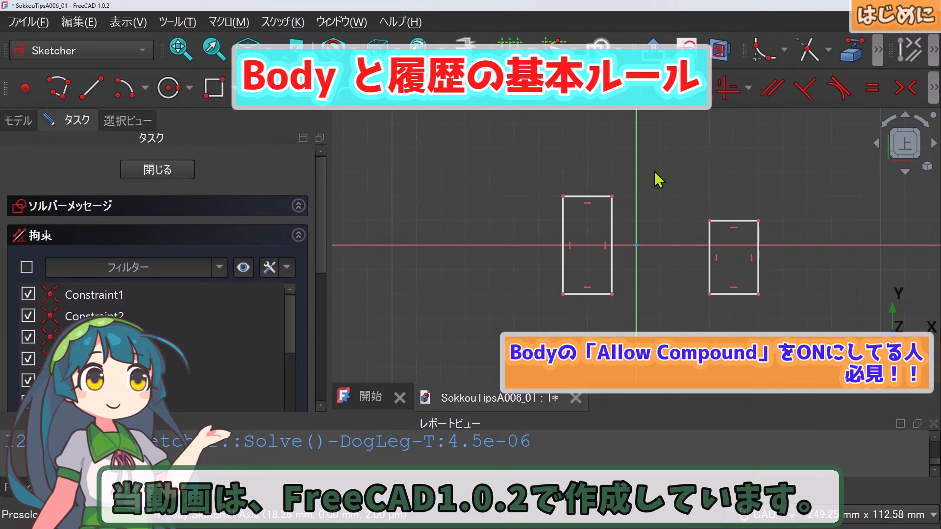
pyautogui.click(158, 169)
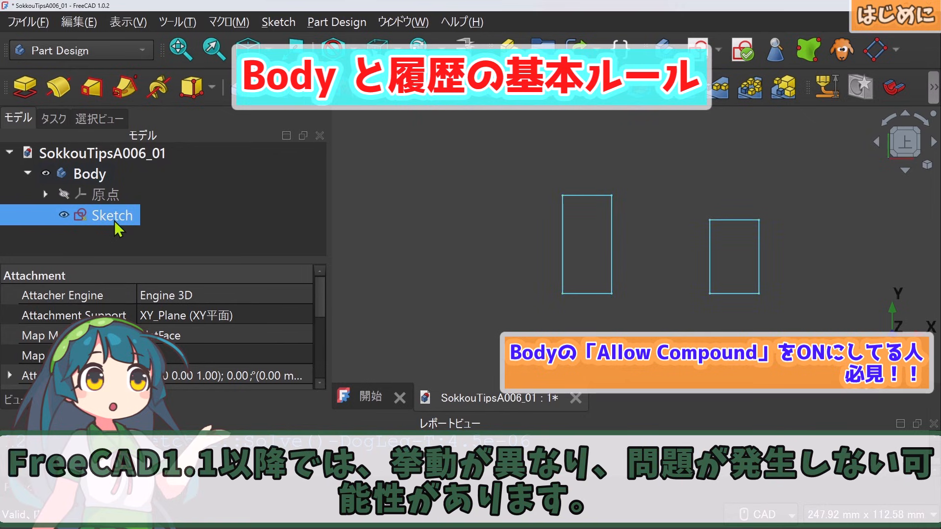
# Pad the two-rectangle sketch by 10 mm and make its source sketch visible again
pyautogui.click(24, 85)
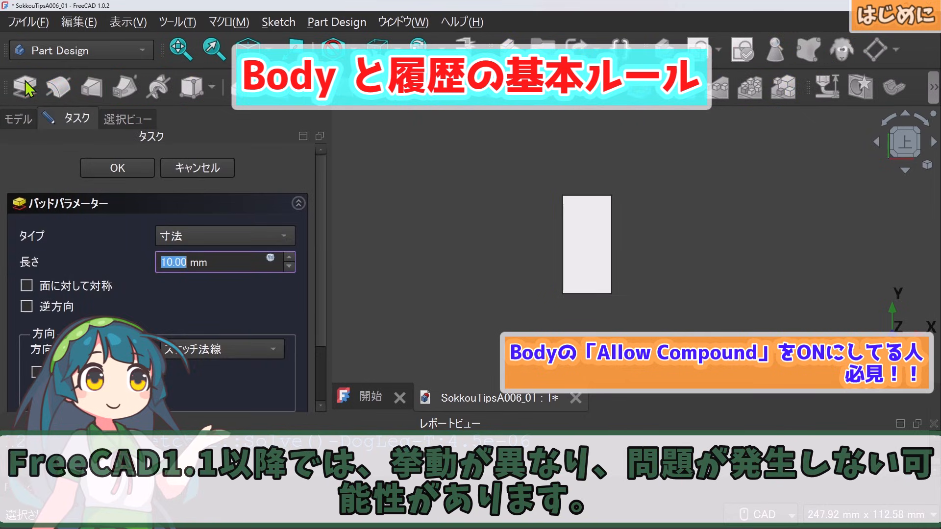
pyautogui.click(119, 175)
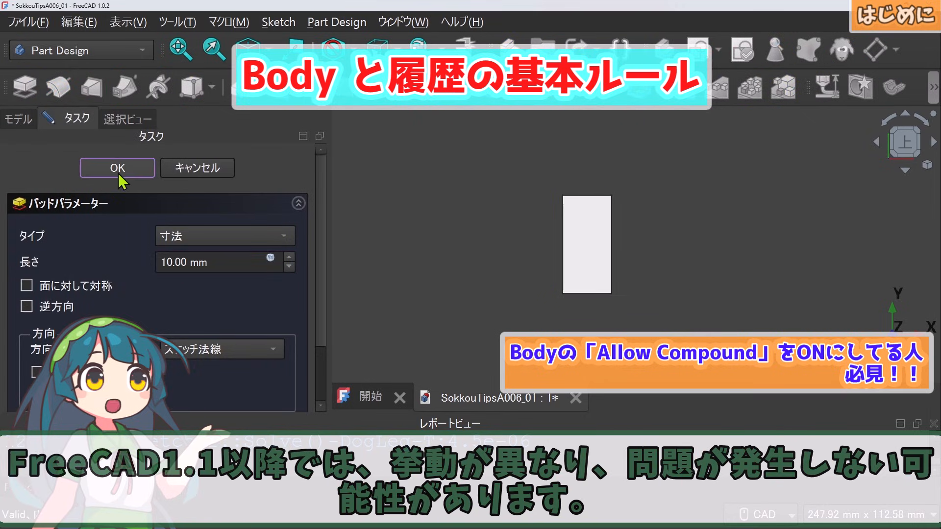
pyautogui.click(47, 214)
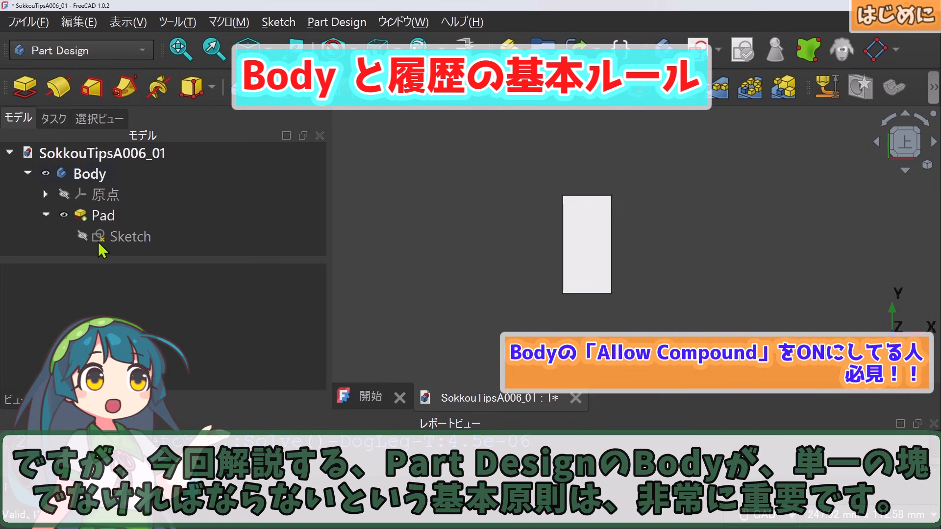
pyautogui.click(109, 239)
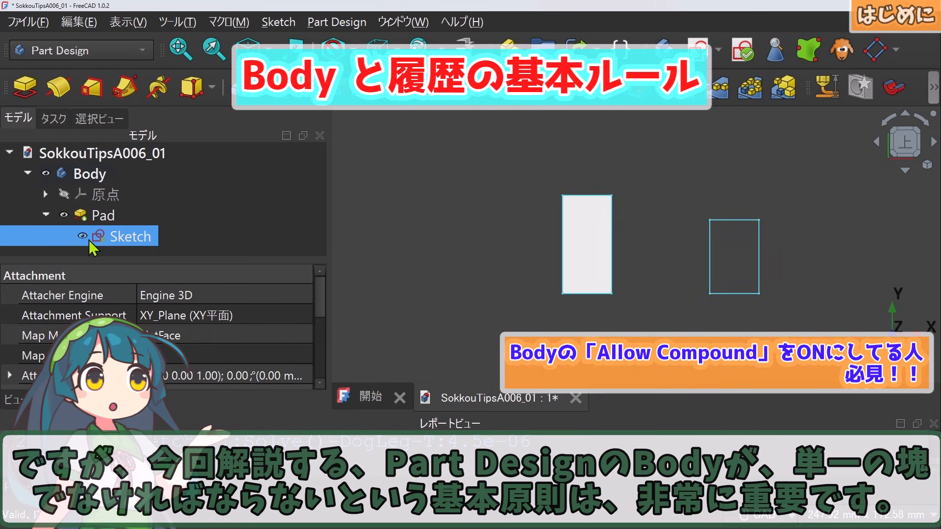
pyautogui.click(905, 157)
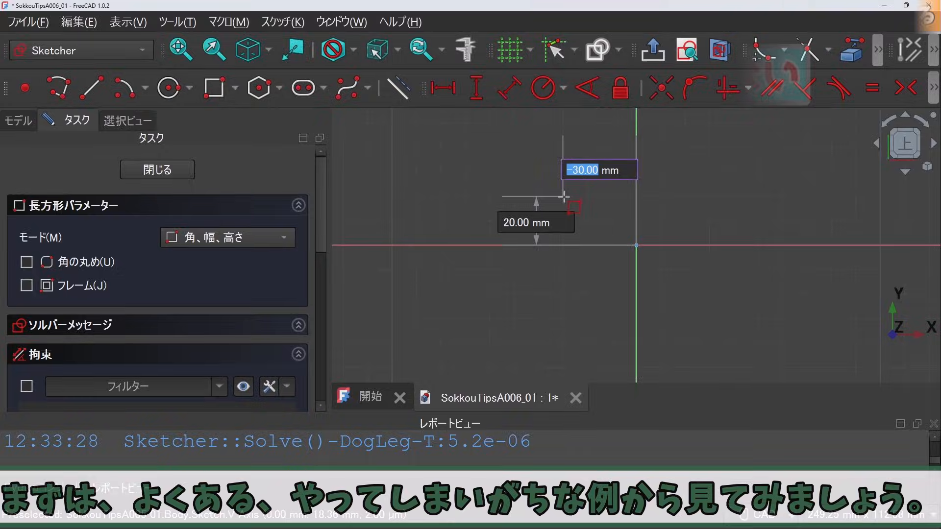
# Draw two detached rectangles, about 20 × 40 mm starting at (-30, 20) and about 20 × 30 mm across the Y axis, and finish the sketch
pyautogui.click(563, 196)
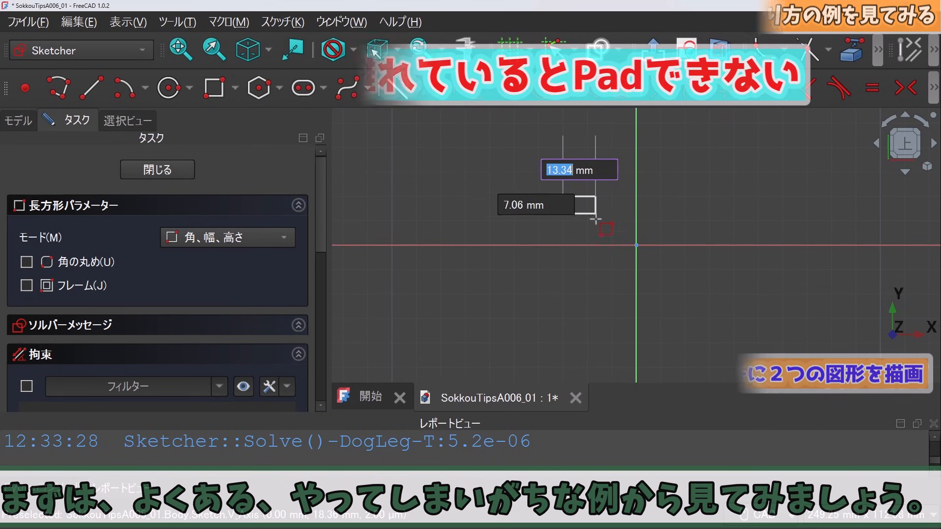
pyautogui.click(613, 295)
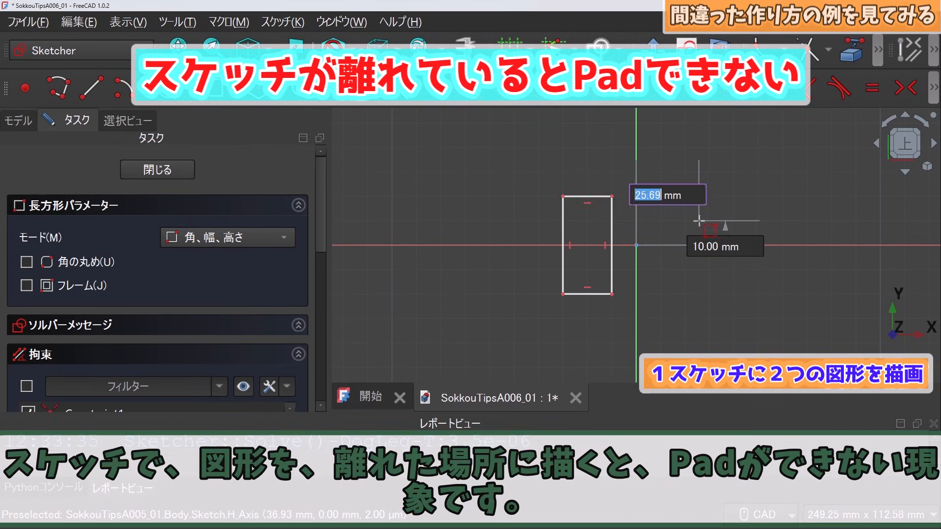
pyautogui.click(709, 221)
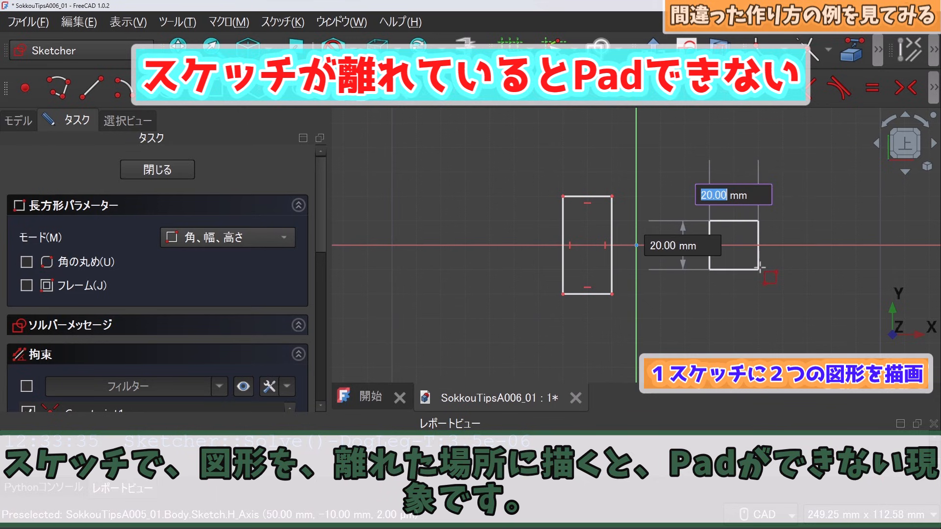
pyautogui.click(758, 294)
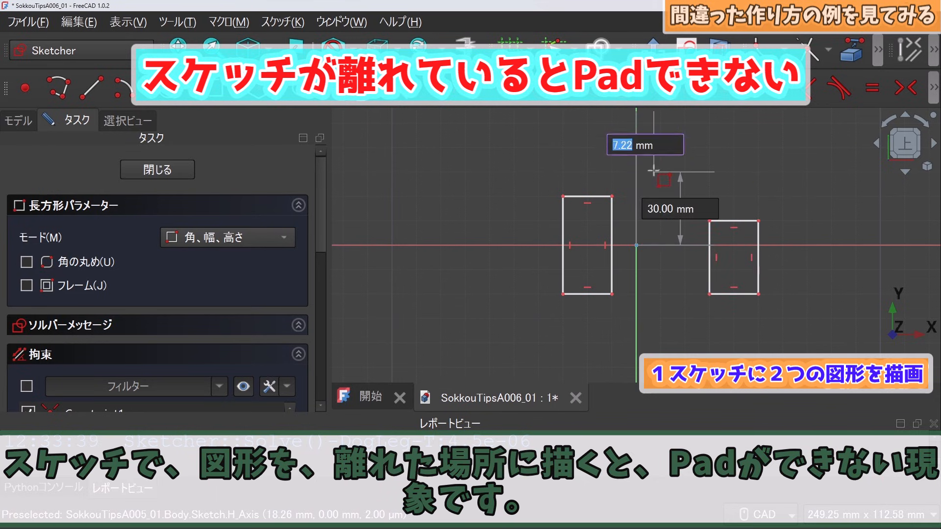
pyautogui.rightClick(659, 180)
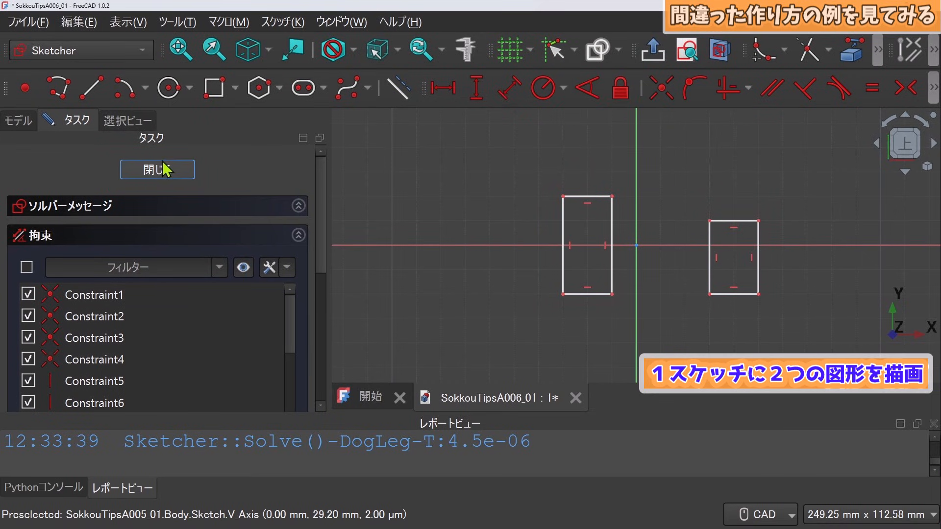
pyautogui.click(165, 170)
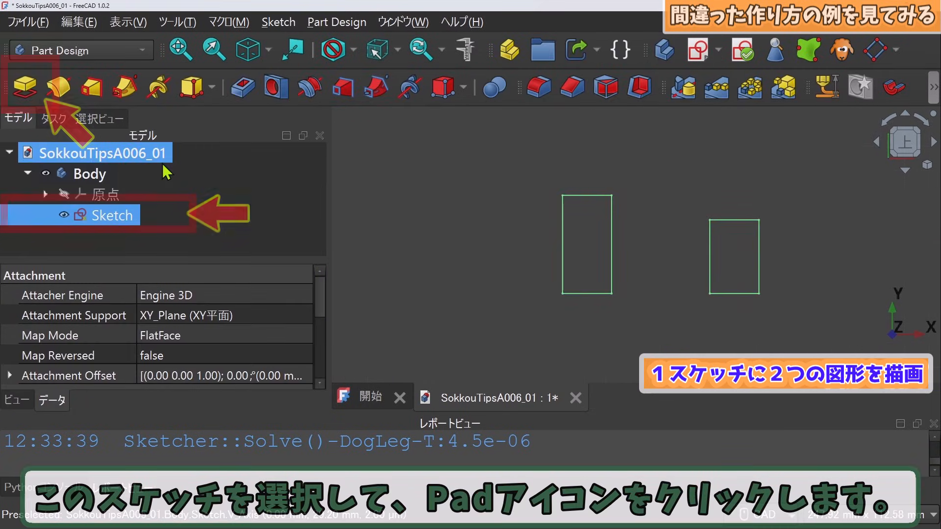
# Extrude the sketch with both rectangles as a 10 mm Pad and show the sketch nested under it
pyautogui.click(26, 87)
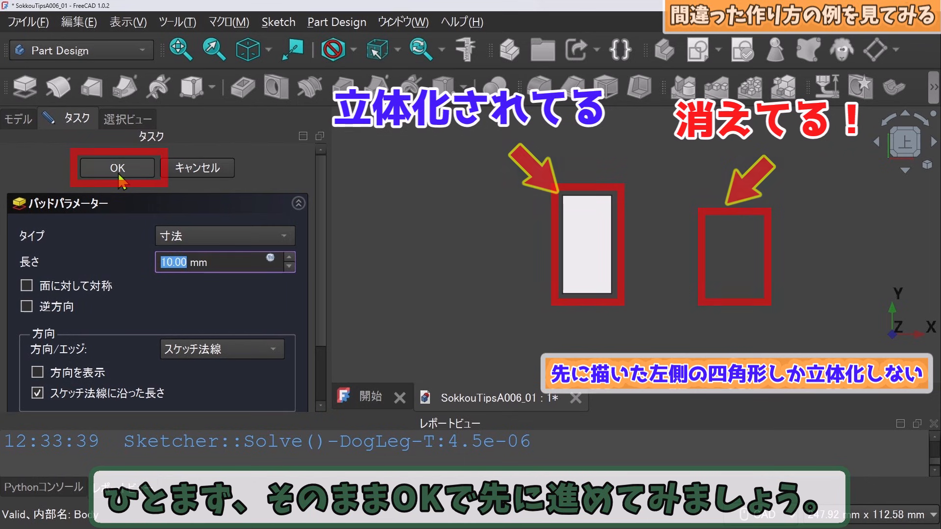
pyautogui.click(118, 178)
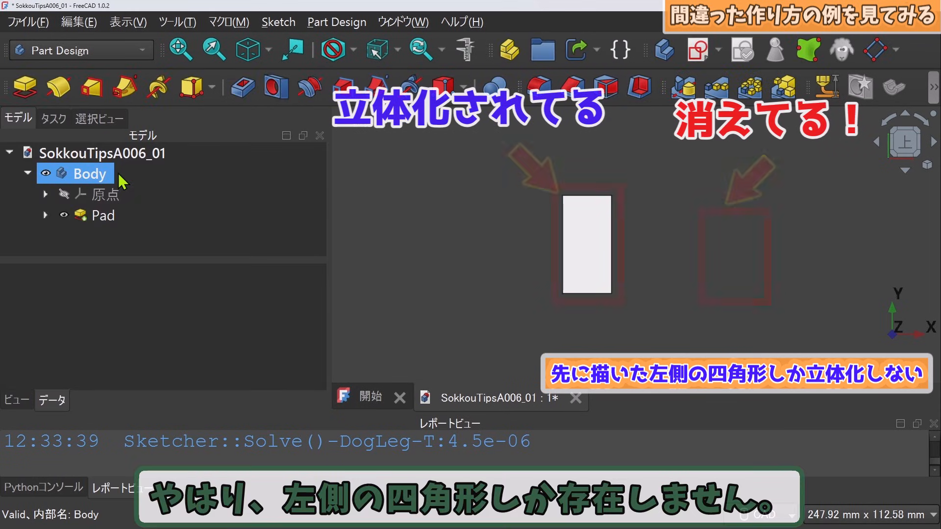
pyautogui.click(100, 216)
pyautogui.click(46, 215)
pyautogui.click(110, 237)
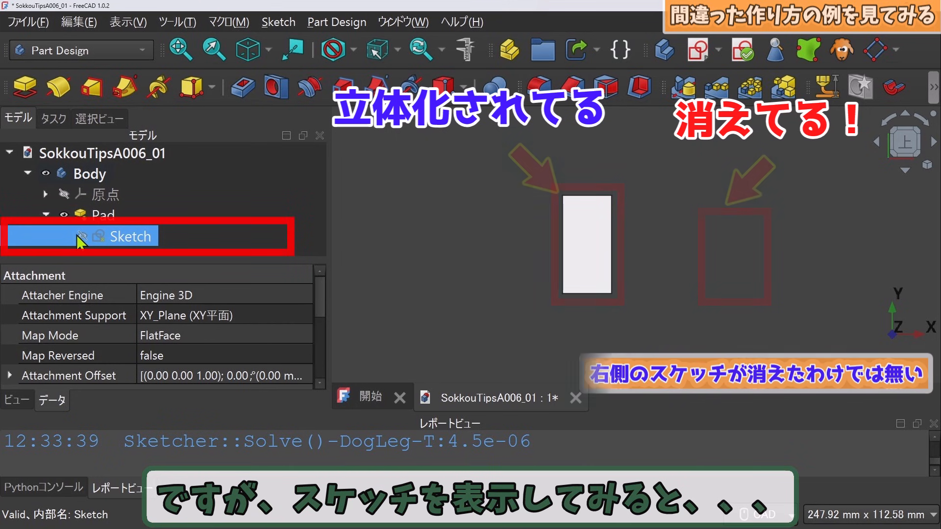
pyautogui.click(83, 236)
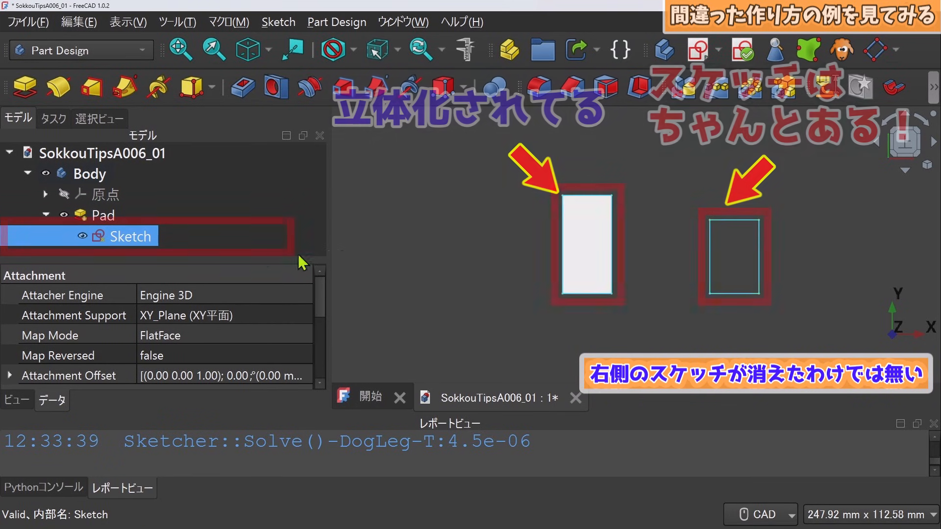
pyautogui.click(906, 166)
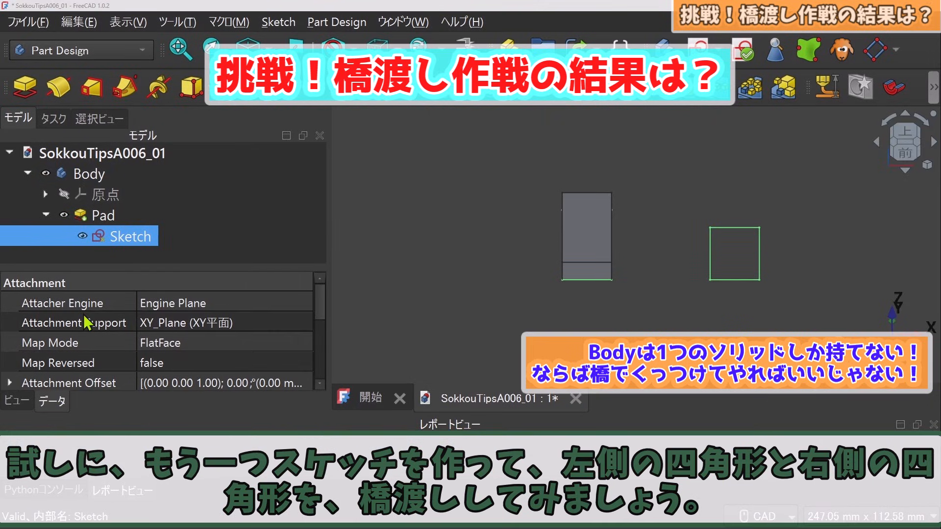
# Create a second sketch in the Body on the XY plane with a bridging rectangle of about 40 × 10 mm between the two rectangles
pyautogui.click(89, 174)
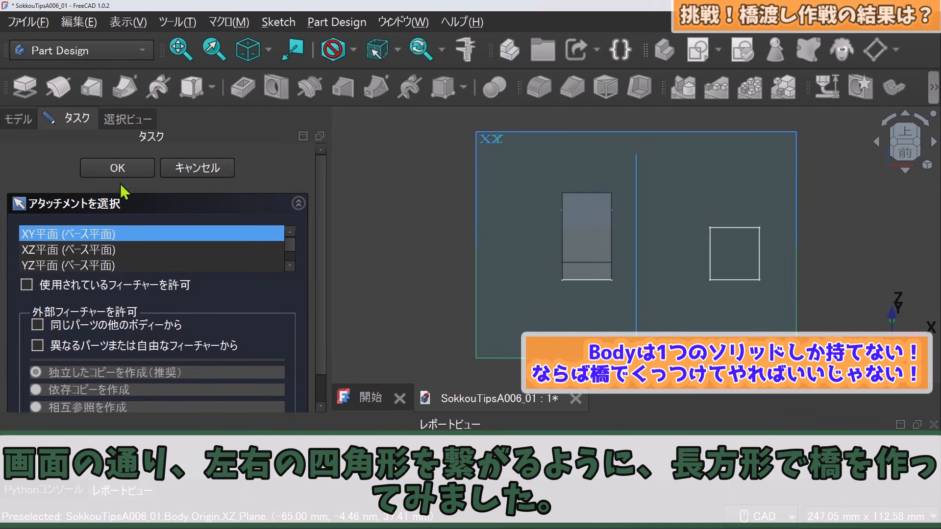
pyautogui.click(120, 167)
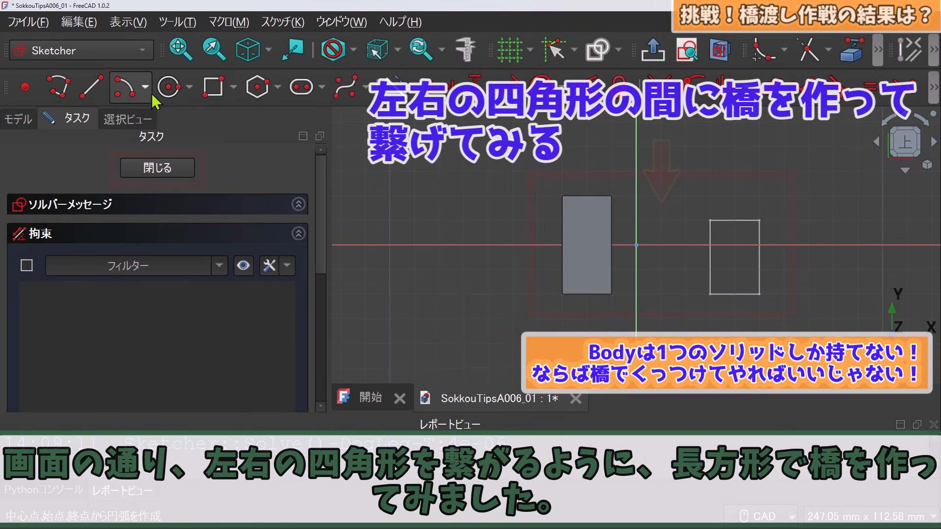
pyautogui.click(213, 87)
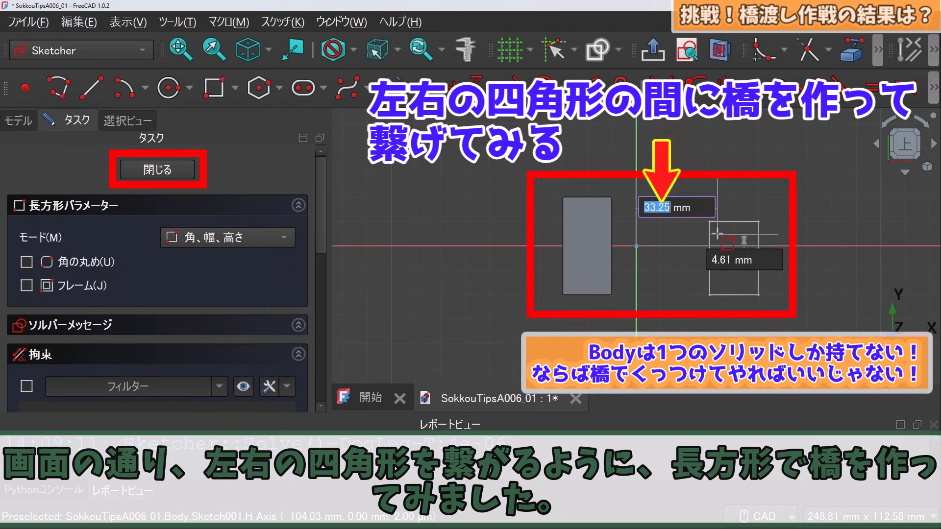
pyautogui.click(612, 246)
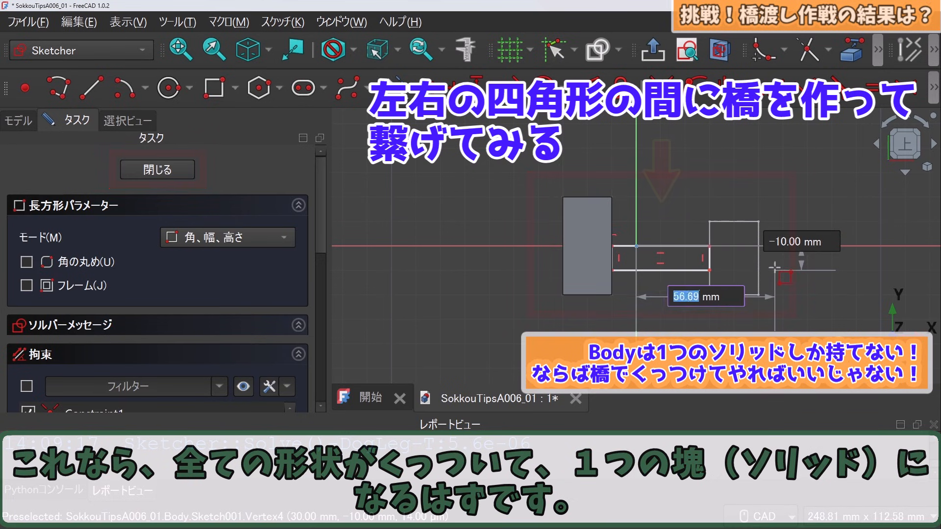
pyautogui.click(709, 270)
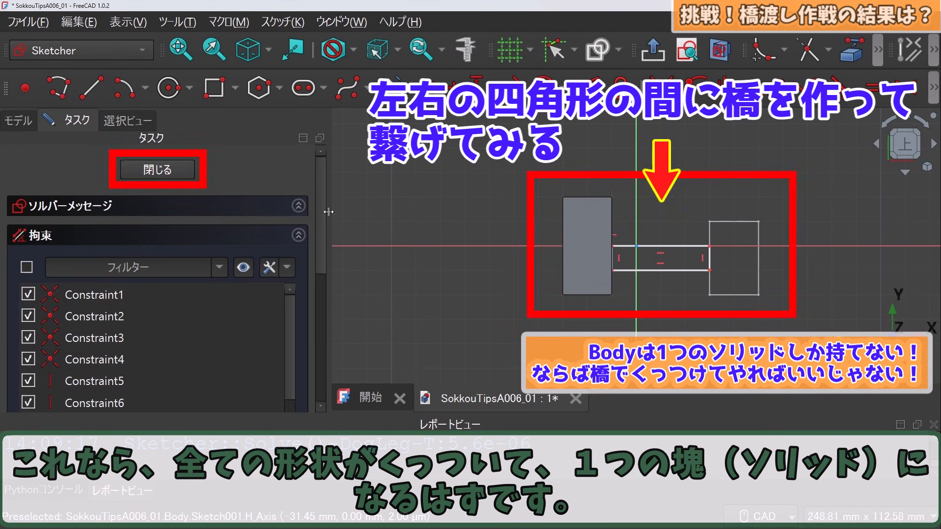
pyautogui.click(151, 166)
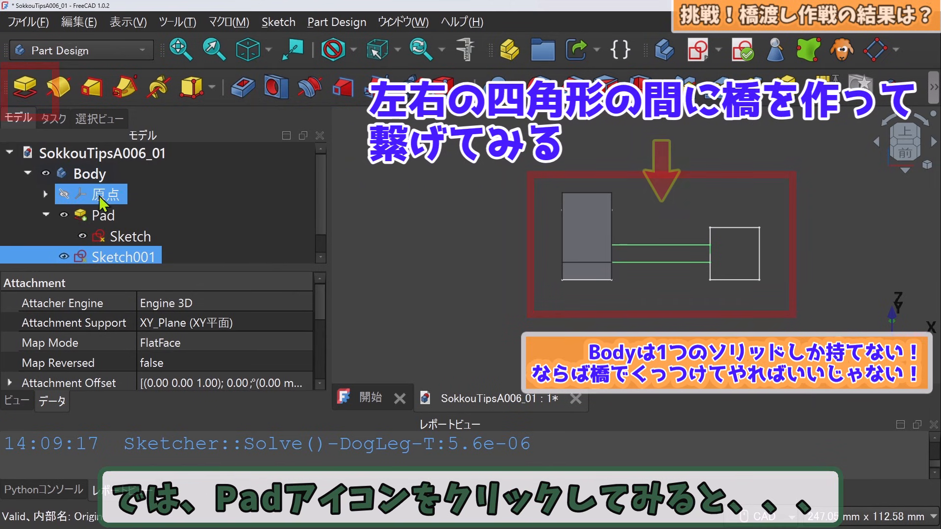
# Pad the bridge rectangle's sketch by 10 mm
pyautogui.click(33, 89)
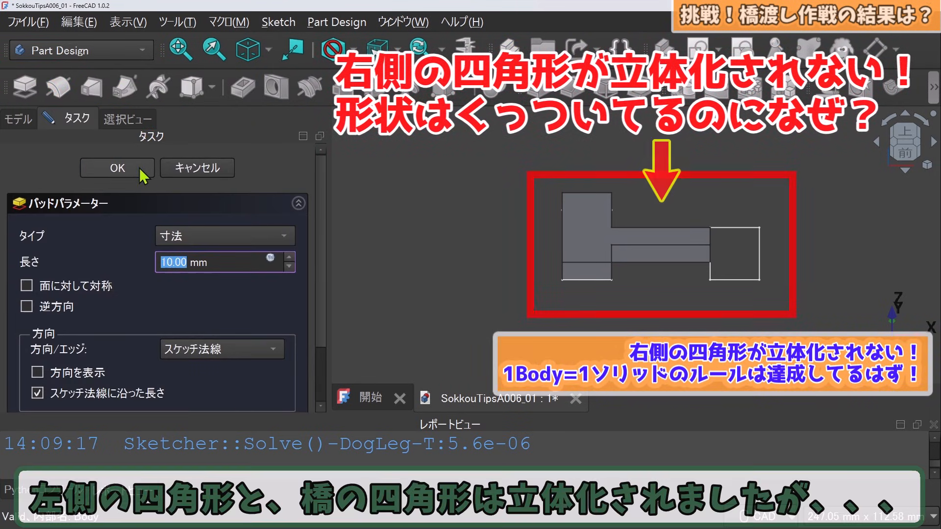
pyautogui.click(141, 172)
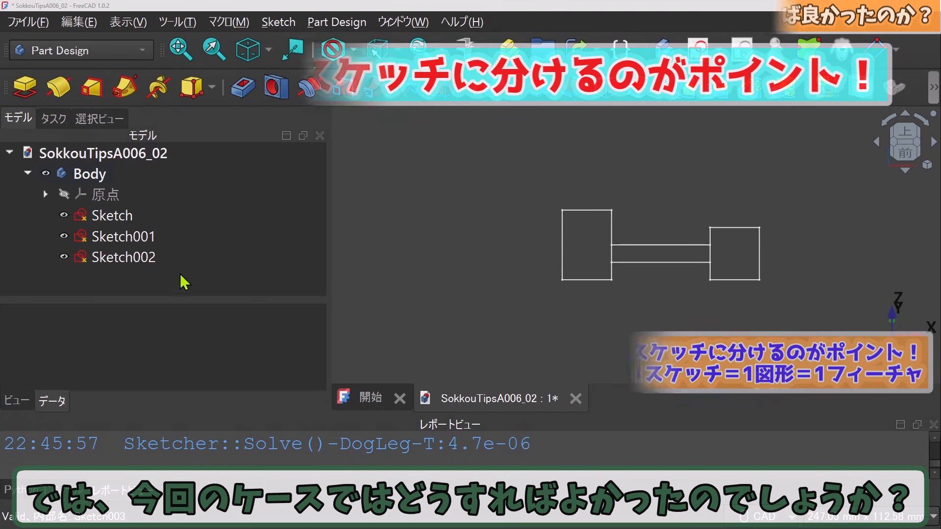
# Select Sketch, Sketch001 and Sketch002 in turn to examine which rectangle each one contains in SokkouTipsA006_02
pyautogui.click(126, 216)
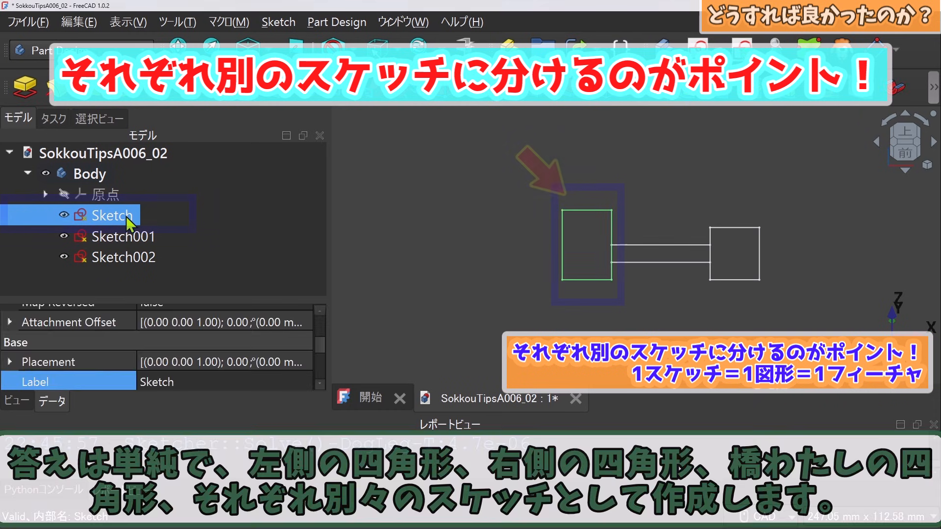
pyautogui.click(140, 239)
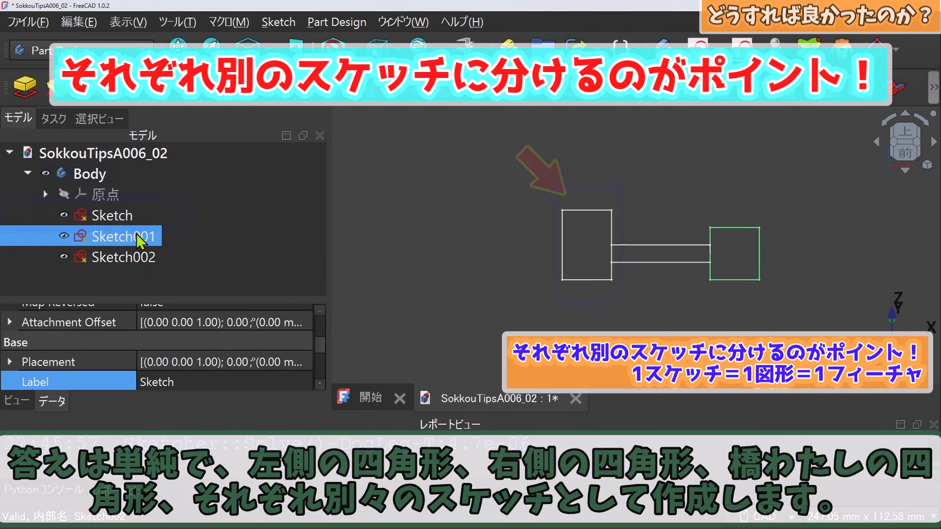
pyautogui.click(151, 259)
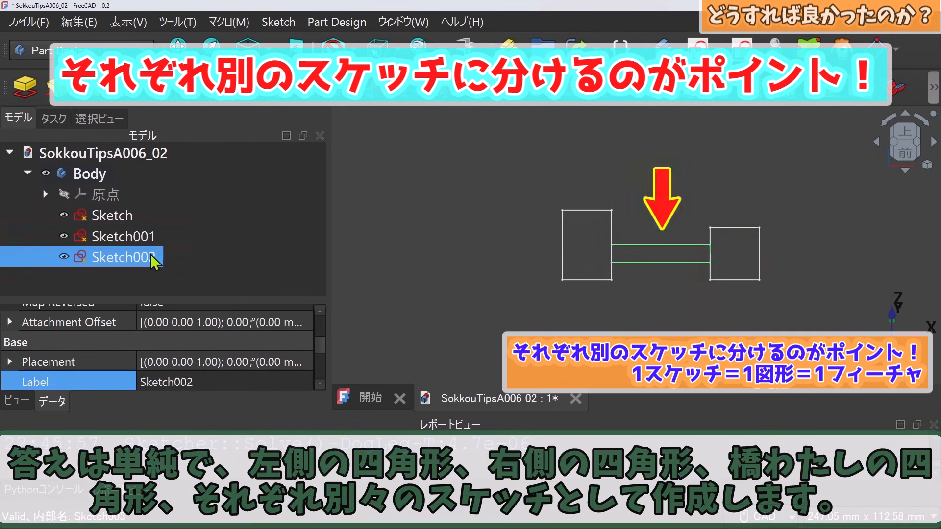
pyautogui.click(110, 215)
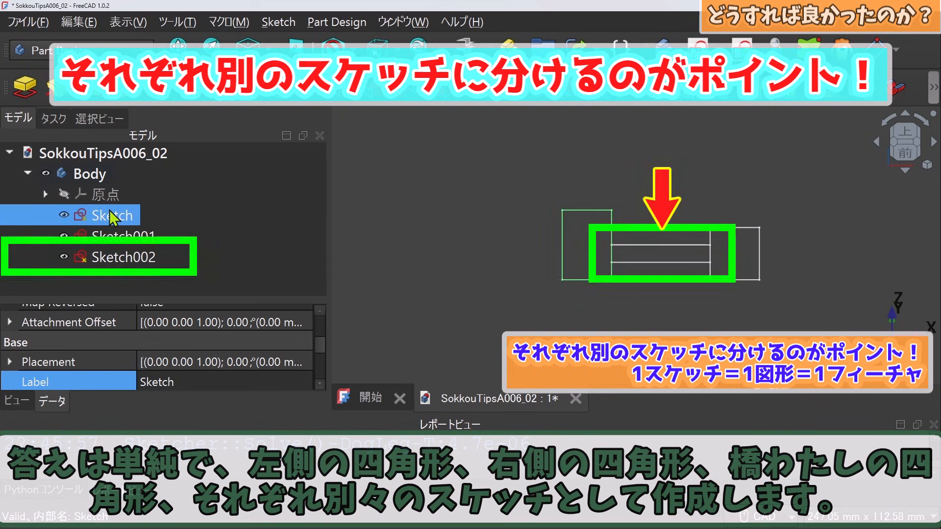
# Pad the left rectangle's sketch by 10 mm, followed by the bridge rectangle's sketch, Sketch002, by 10 mm in the same Body
pyautogui.click(24, 90)
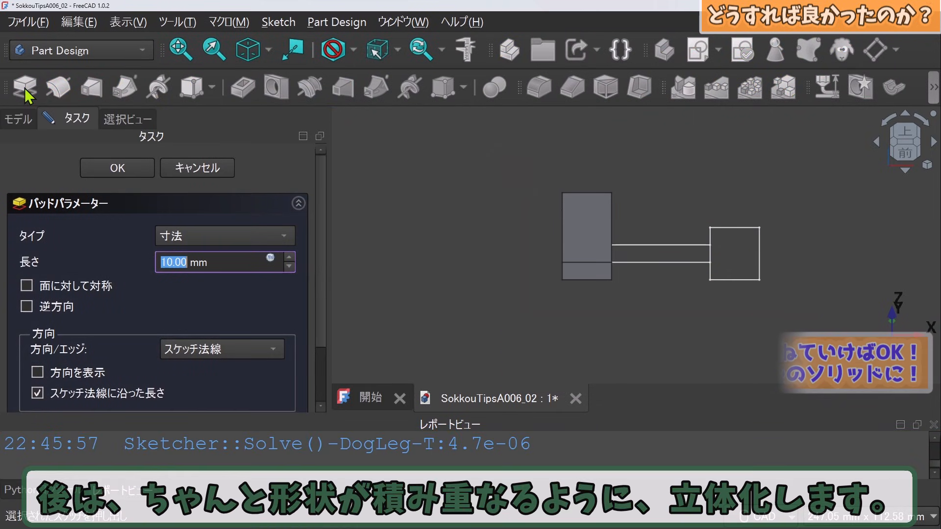
pyautogui.click(118, 164)
pyautogui.click(149, 237)
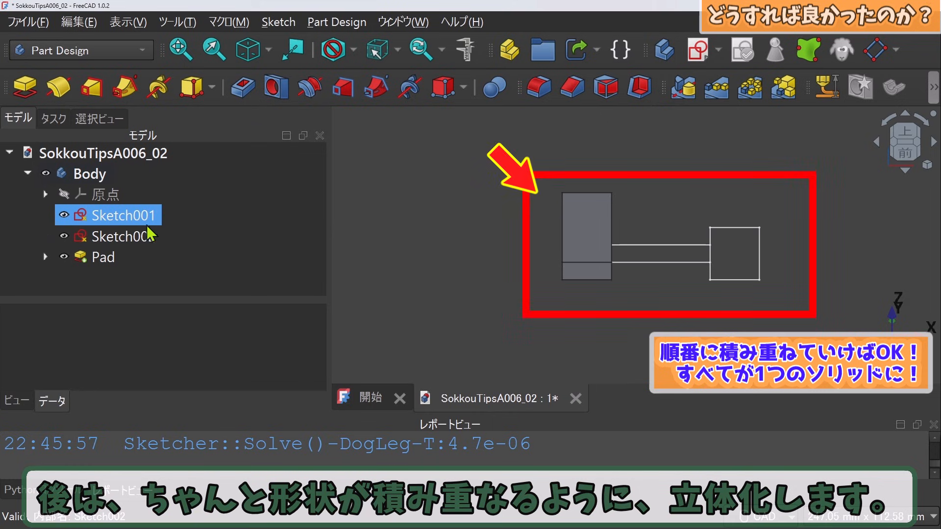
pyautogui.keyDown('ctrl'); pyautogui.click(126, 214); pyautogui.keyUp('ctrl')
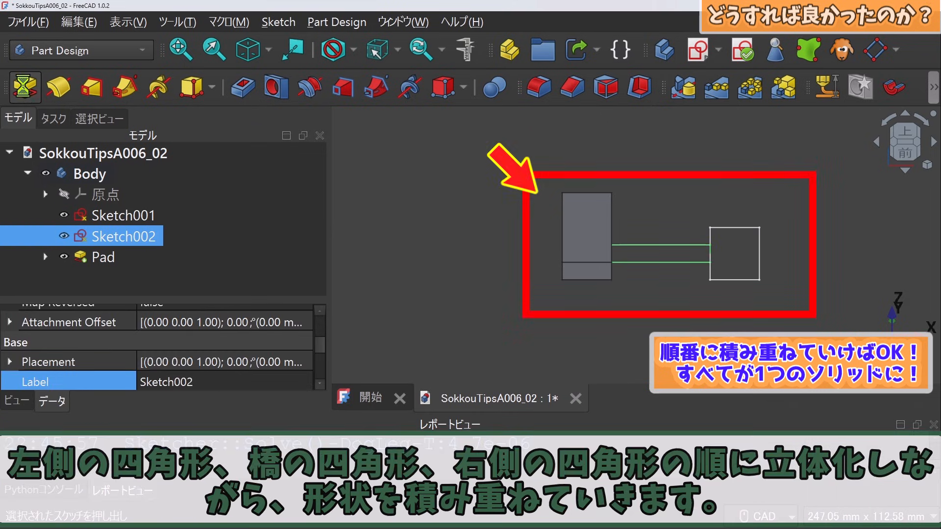
pyautogui.click(25, 88)
pyautogui.click(118, 168)
# Pad the right rectangle's sketch, Sketch001, by 10 mm to join it to the bridge
pyautogui.click(135, 217)
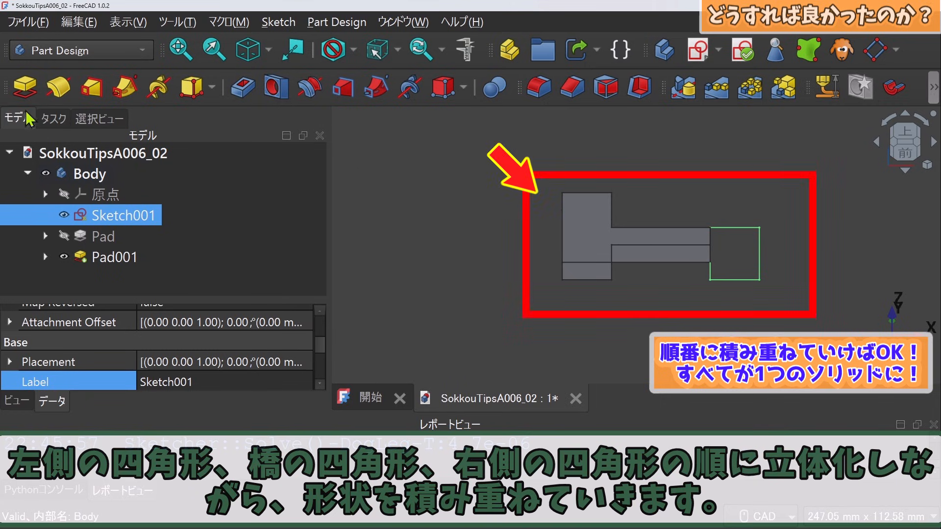
pyautogui.click(25, 88)
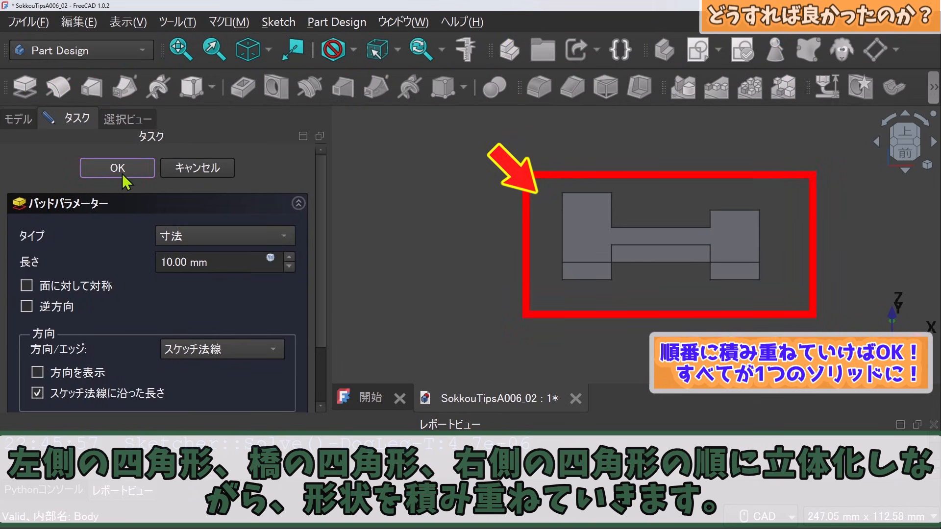
pyautogui.click(120, 169)
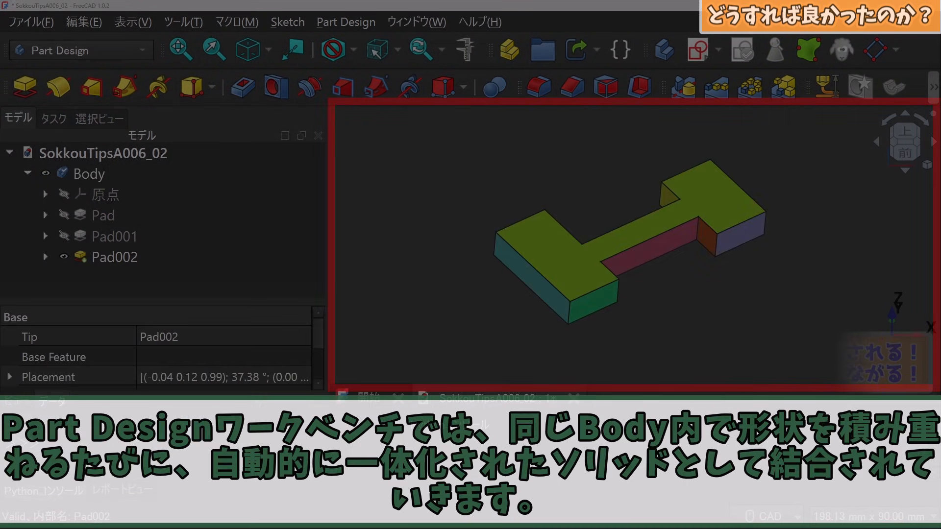